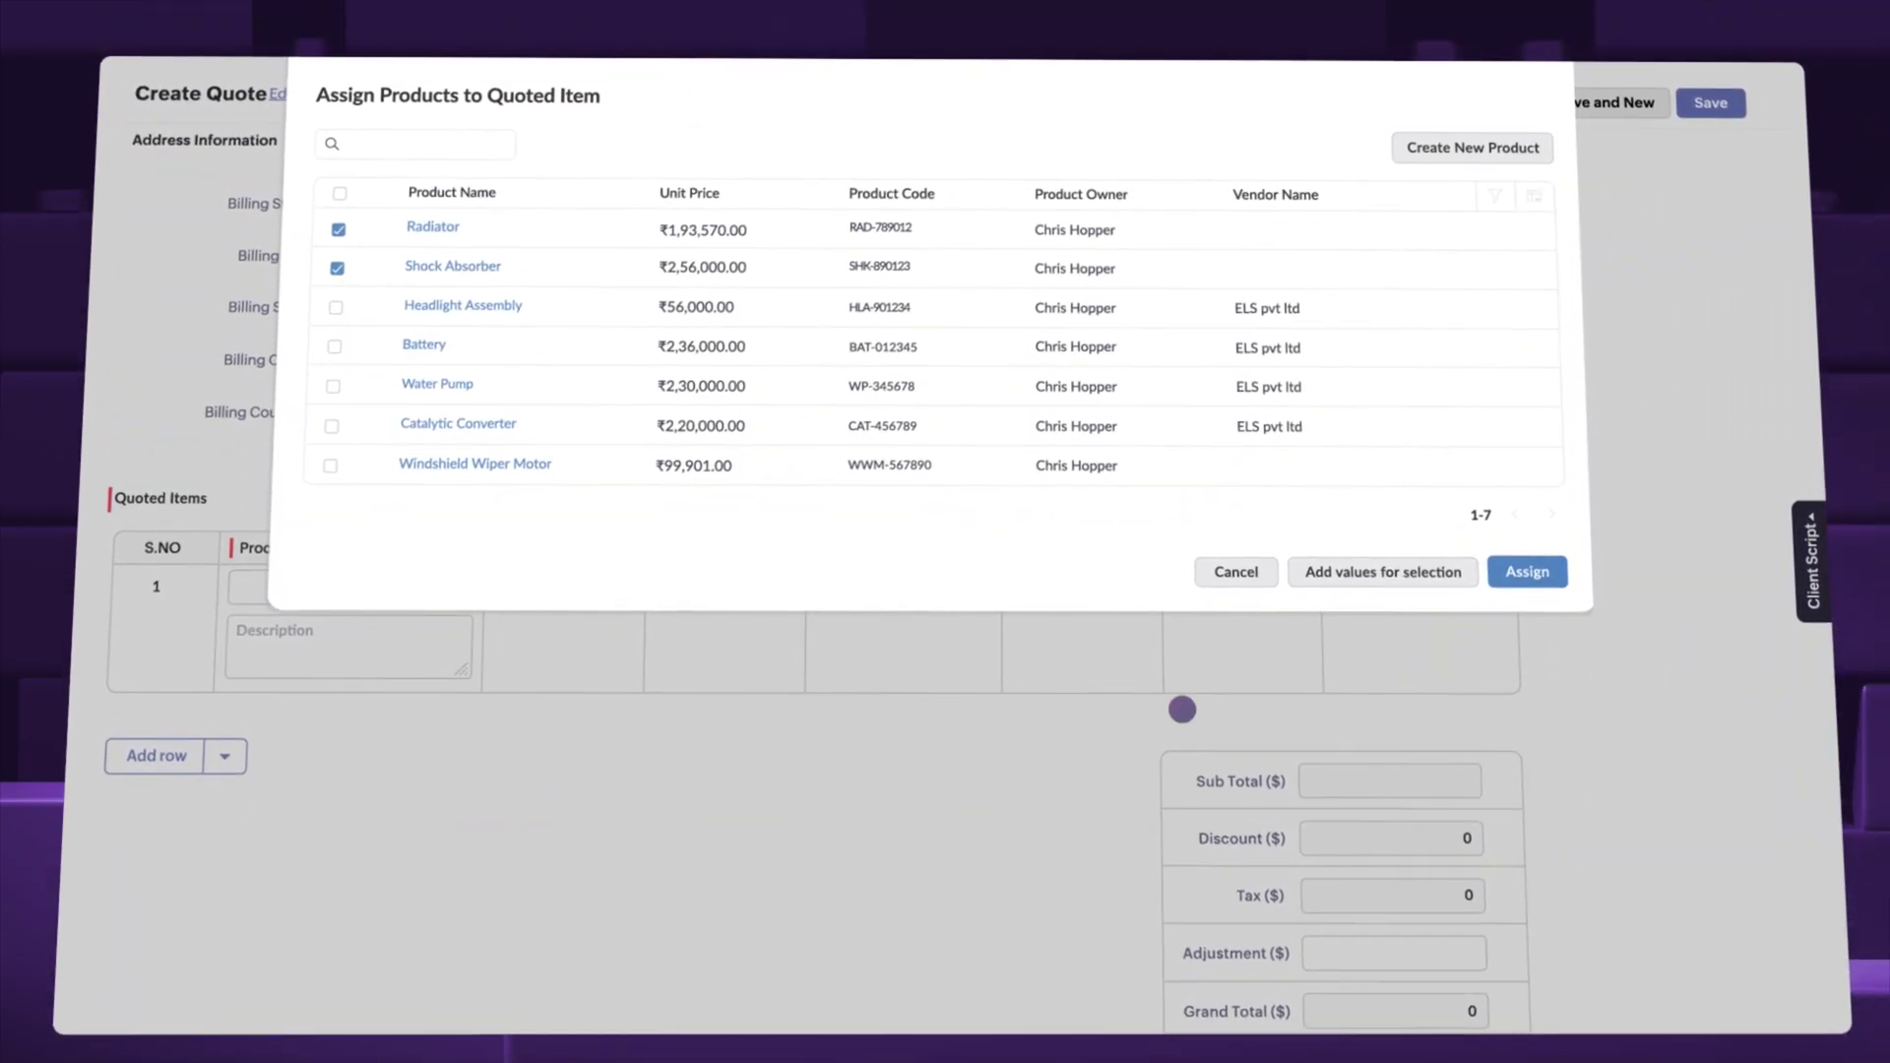
Step: Assign the checked products as quoted items and allow bulk addition with List Price fillable
left_click(1525, 574)
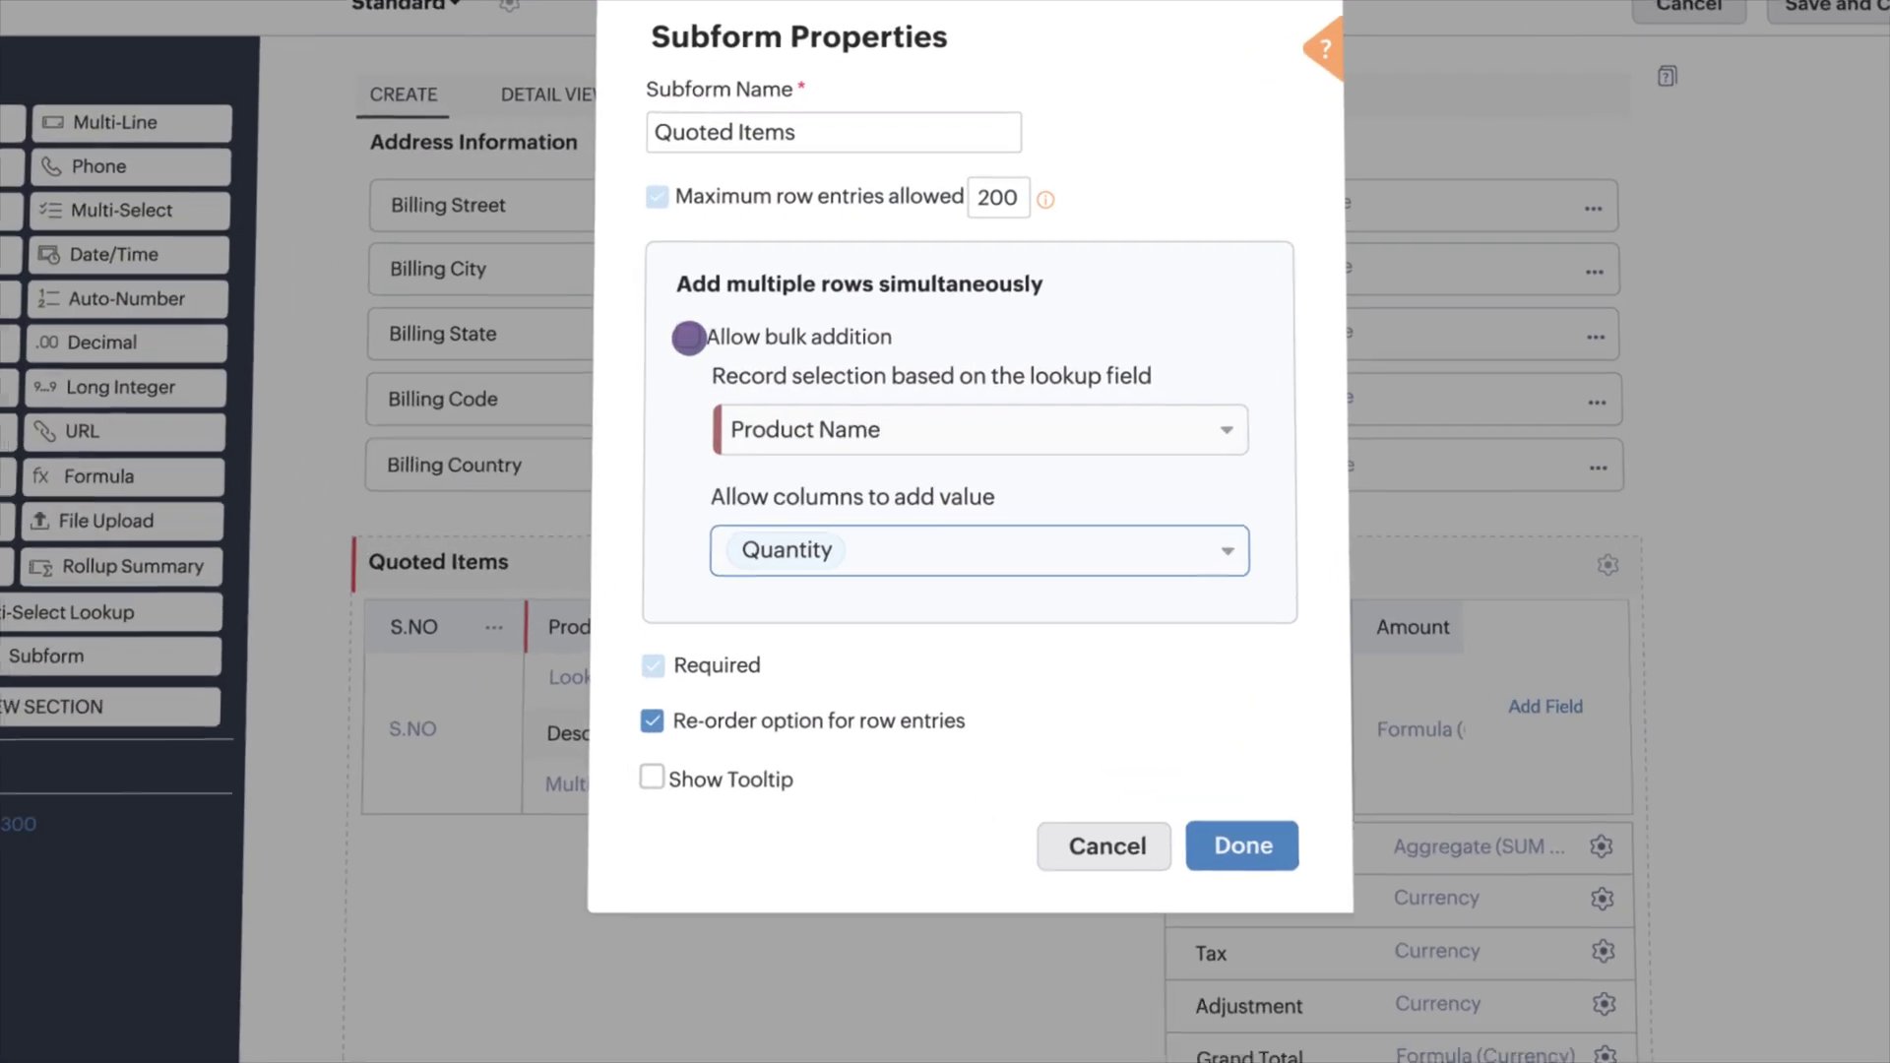
left_click(688, 338)
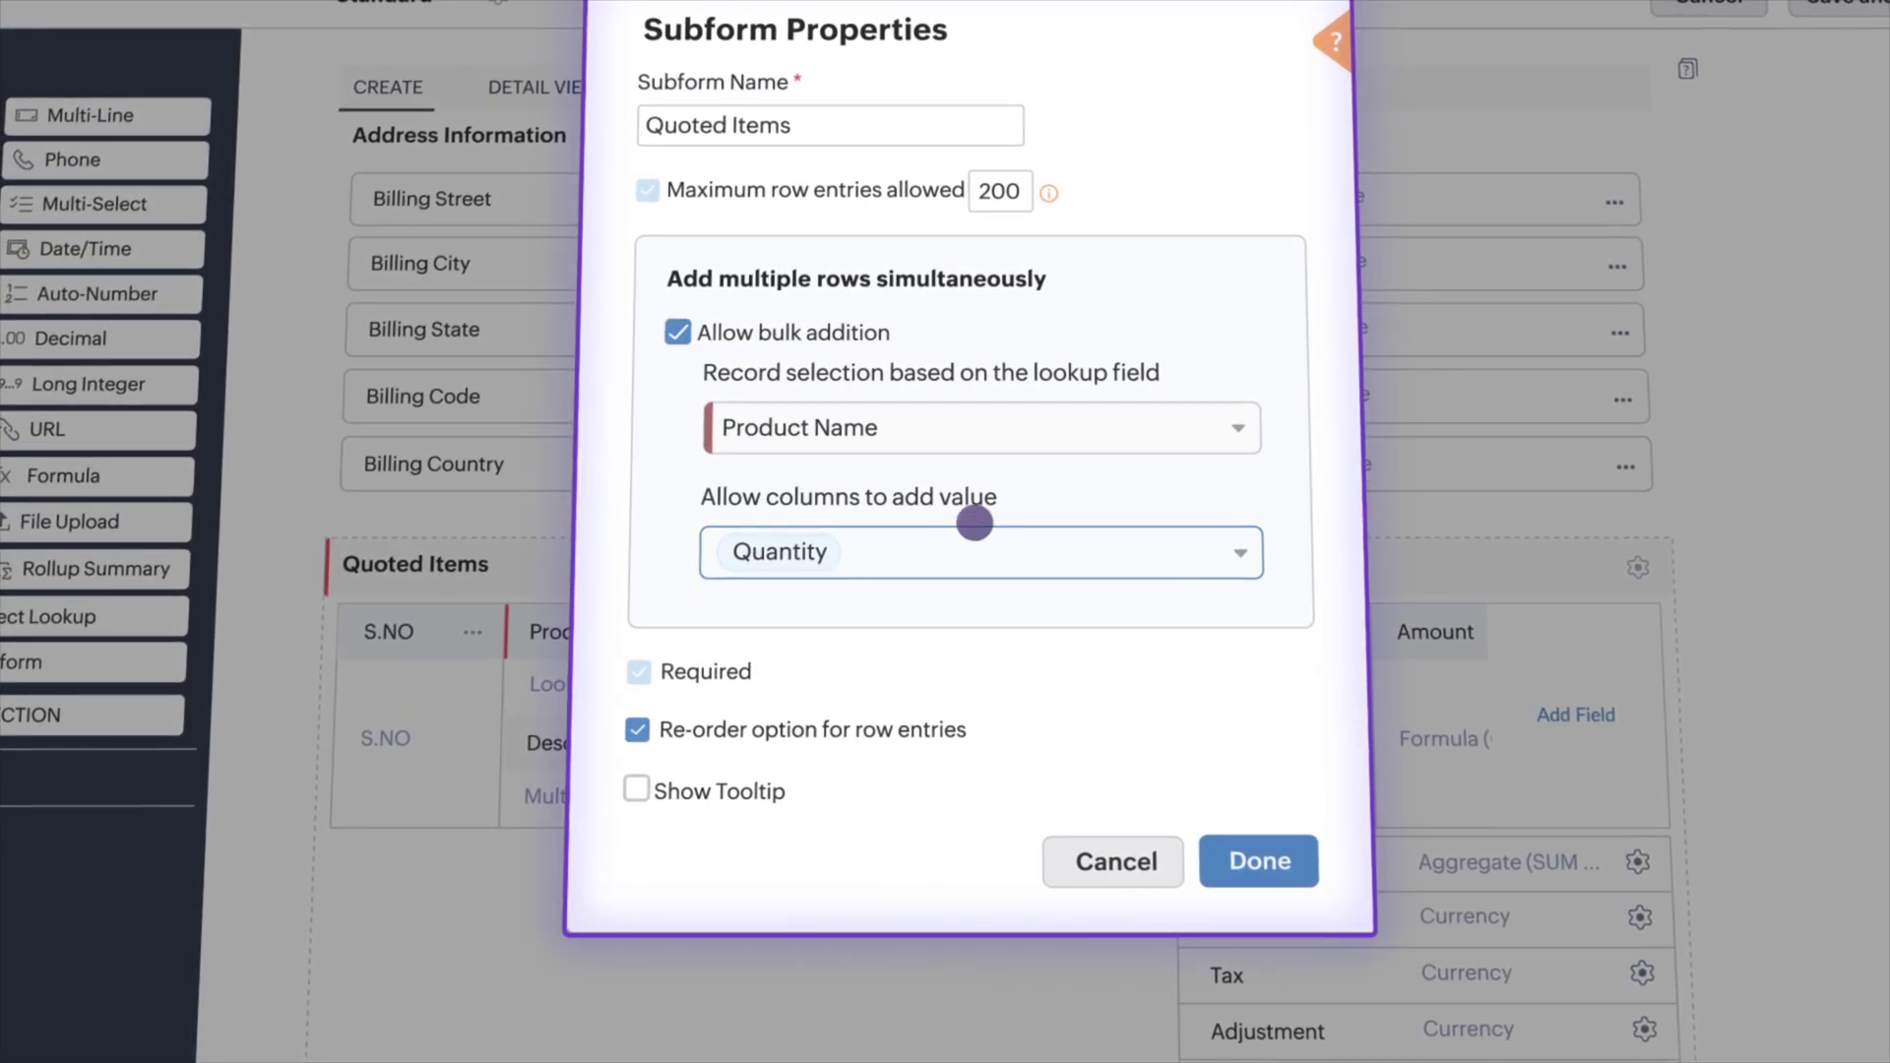
left_click(1024, 554)
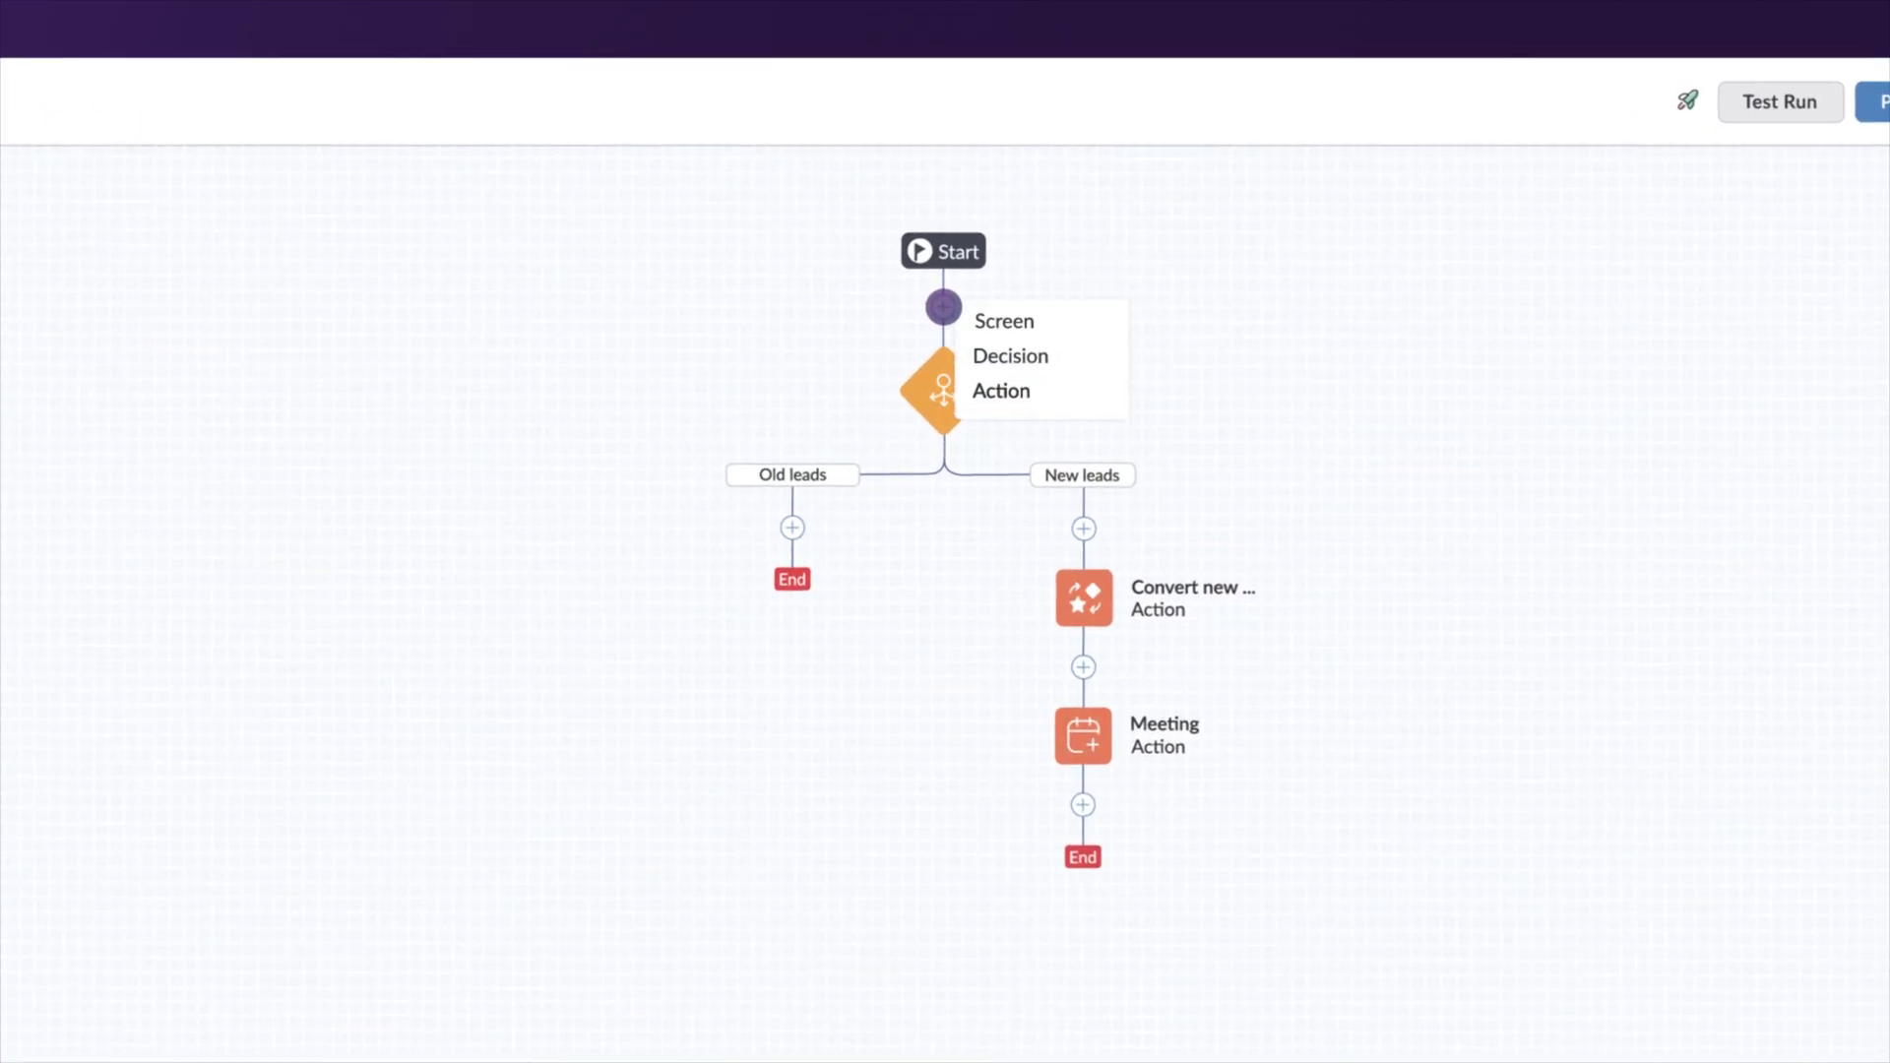
Step: Add Screen 1 after Start with an empty title, then review its width and field-type options
left_click(1061, 324)
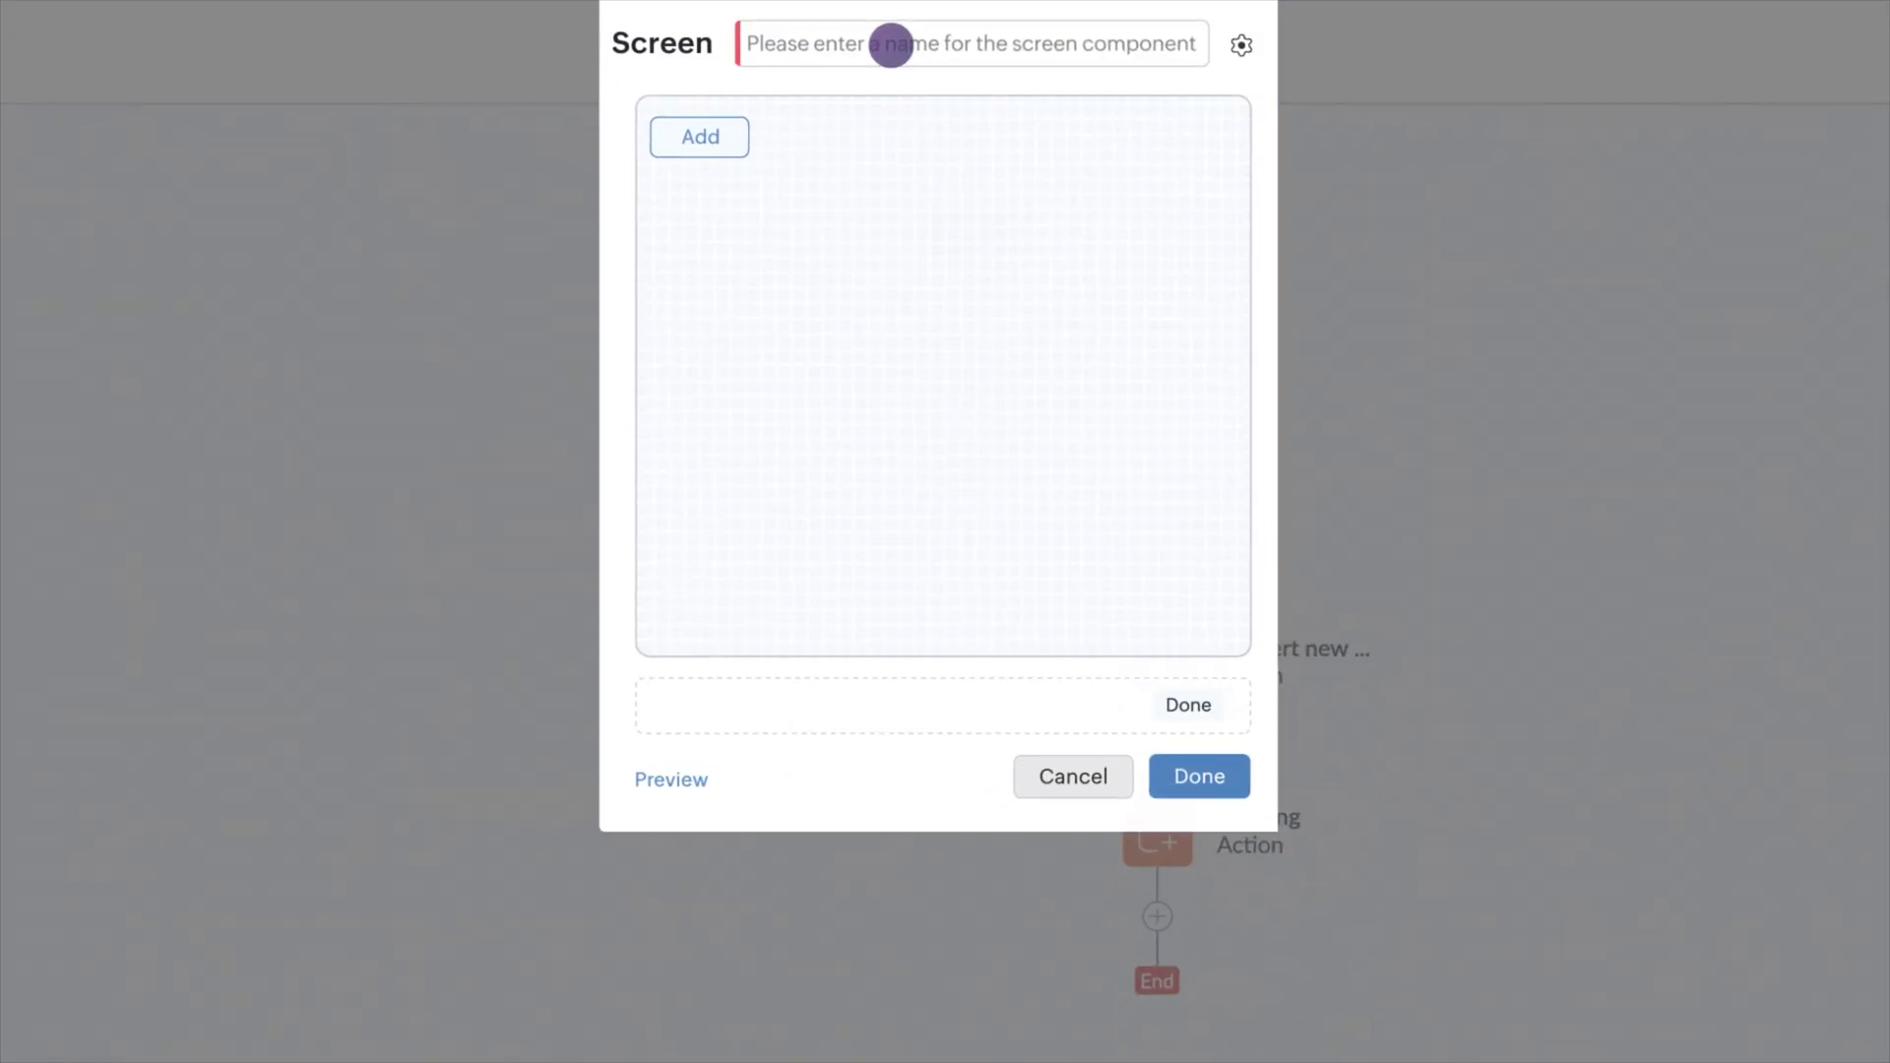
type("Screen 1")
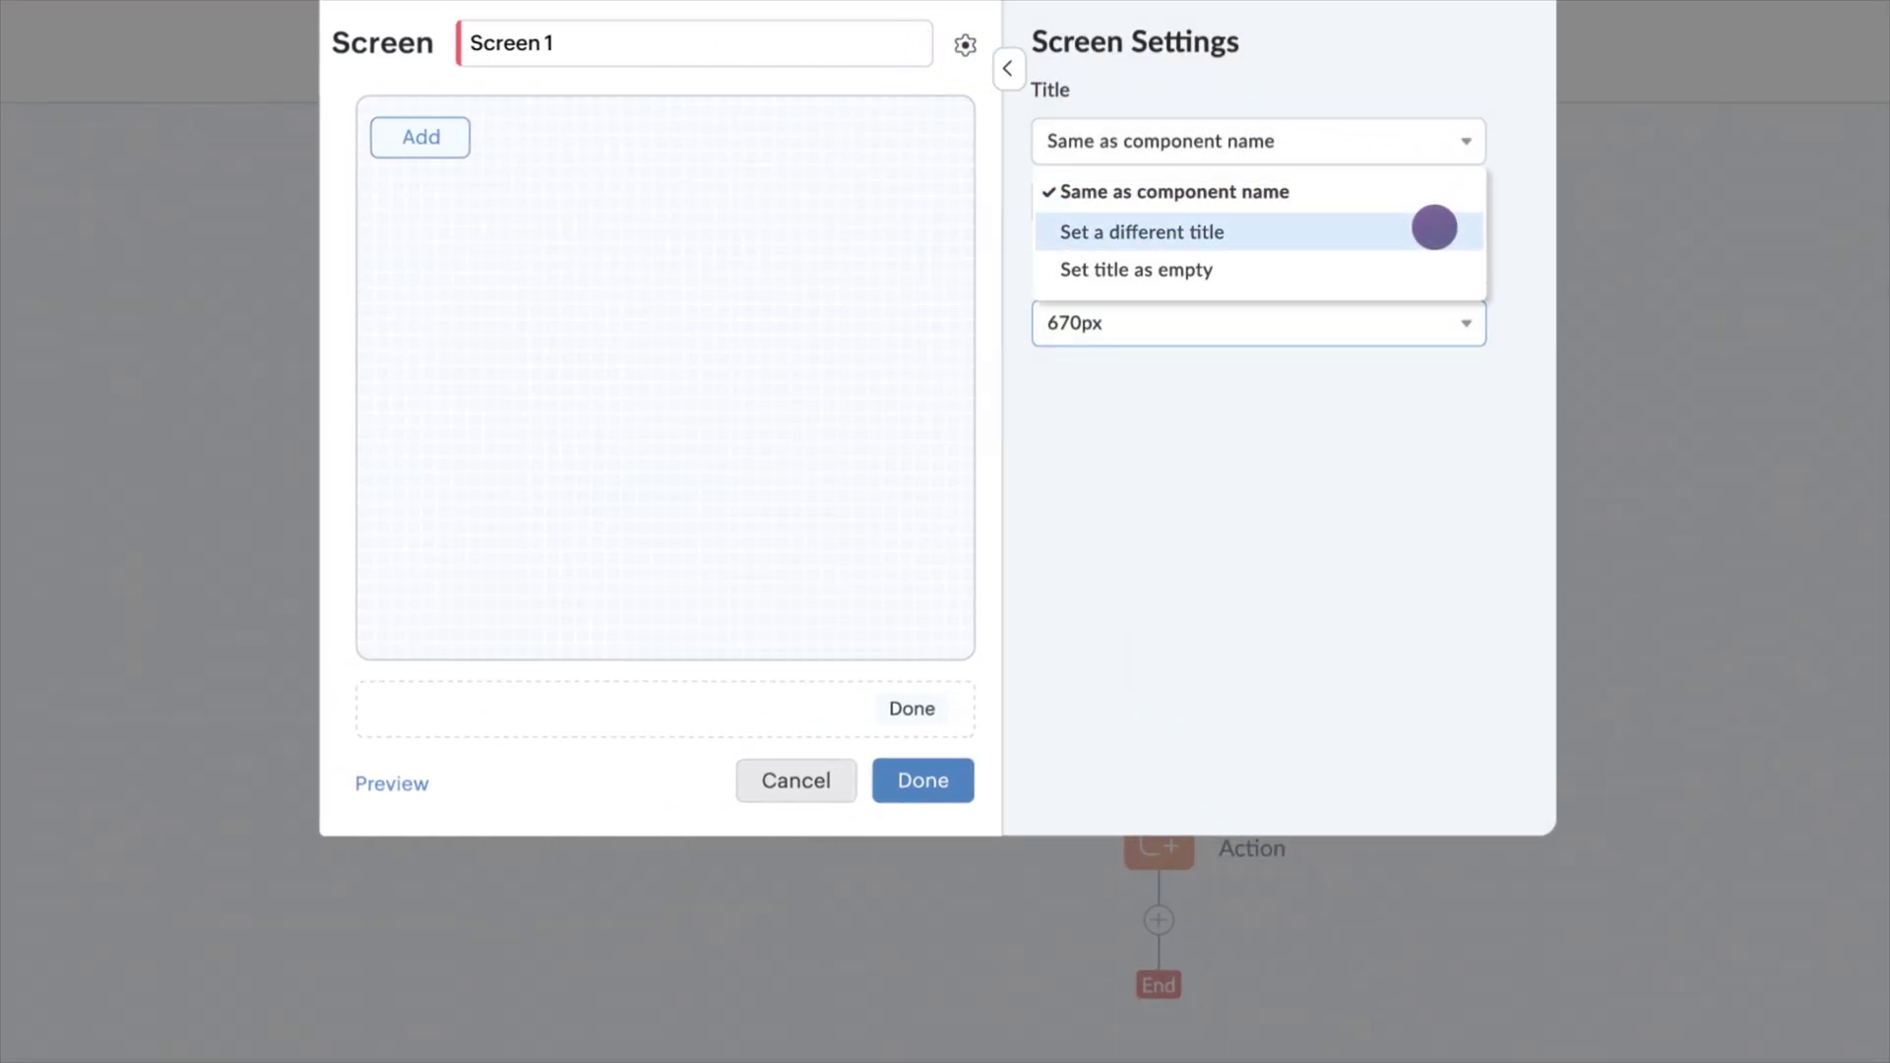
left_click(1434, 269)
left_click(1434, 323)
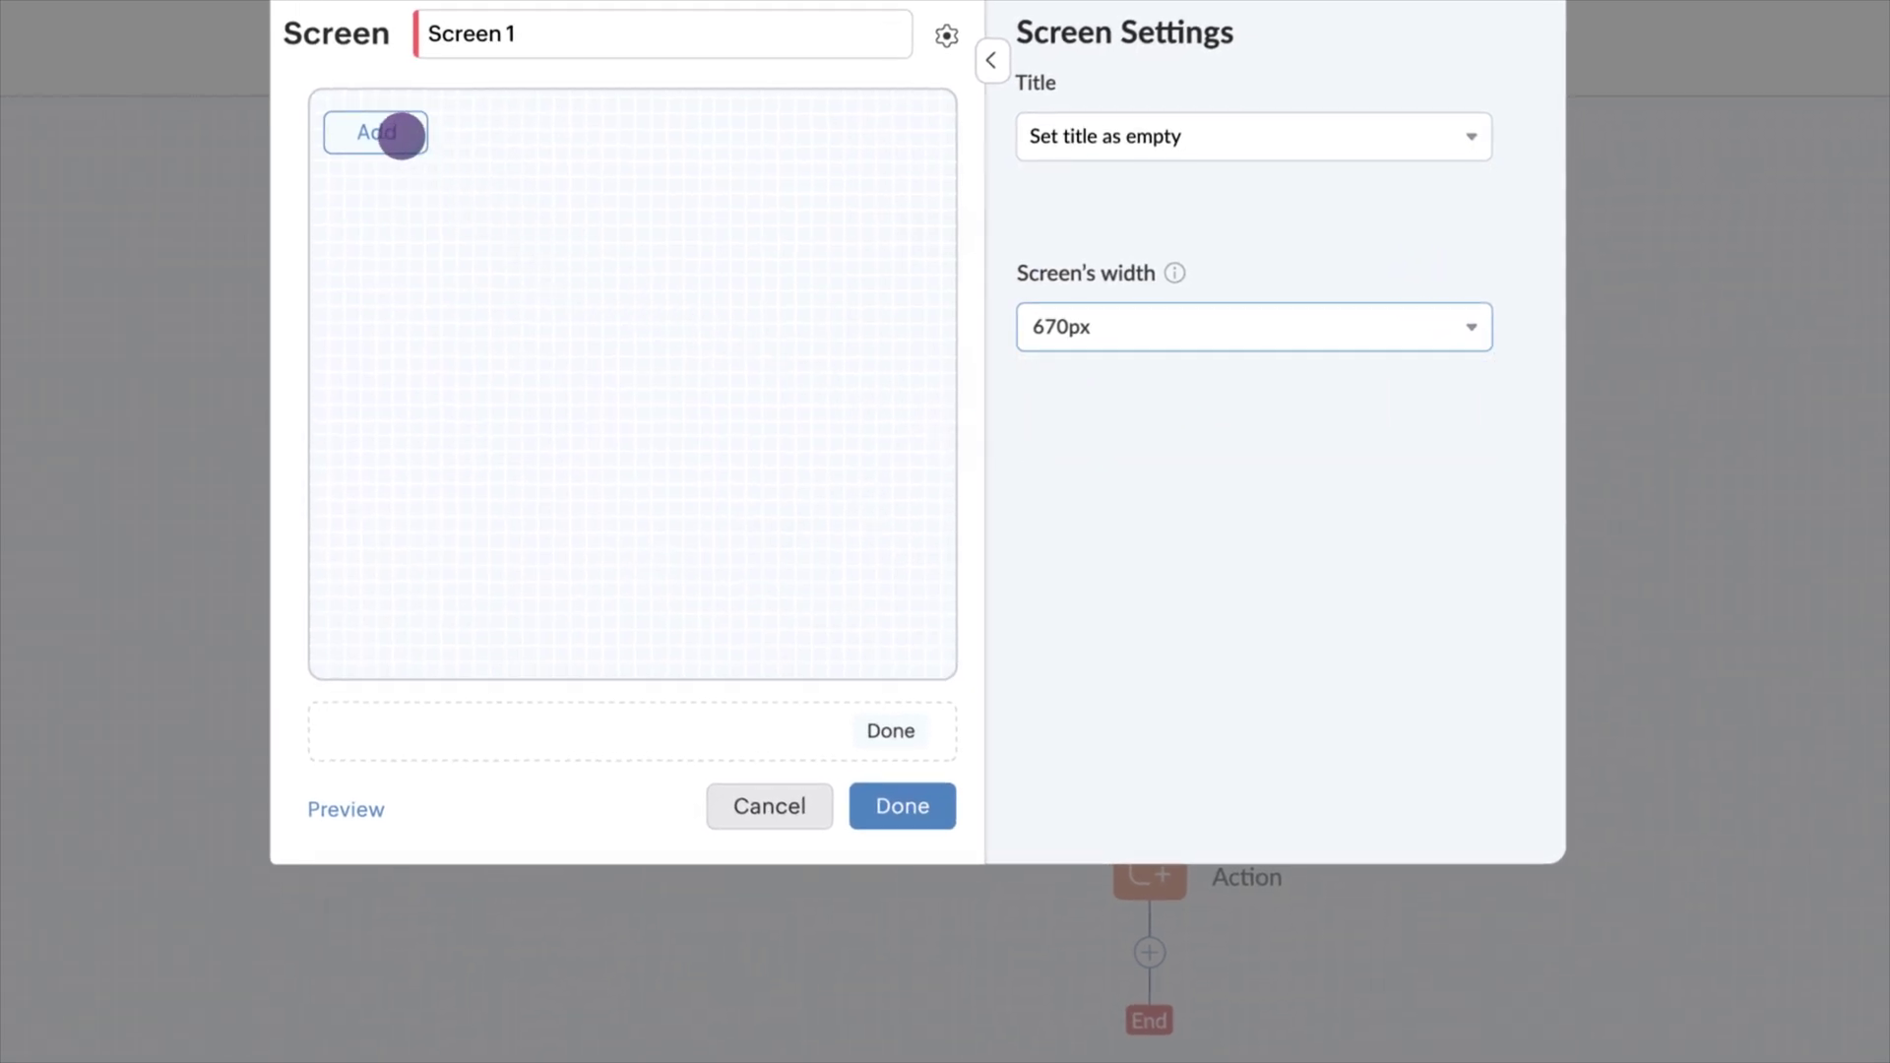
left_click(402, 133)
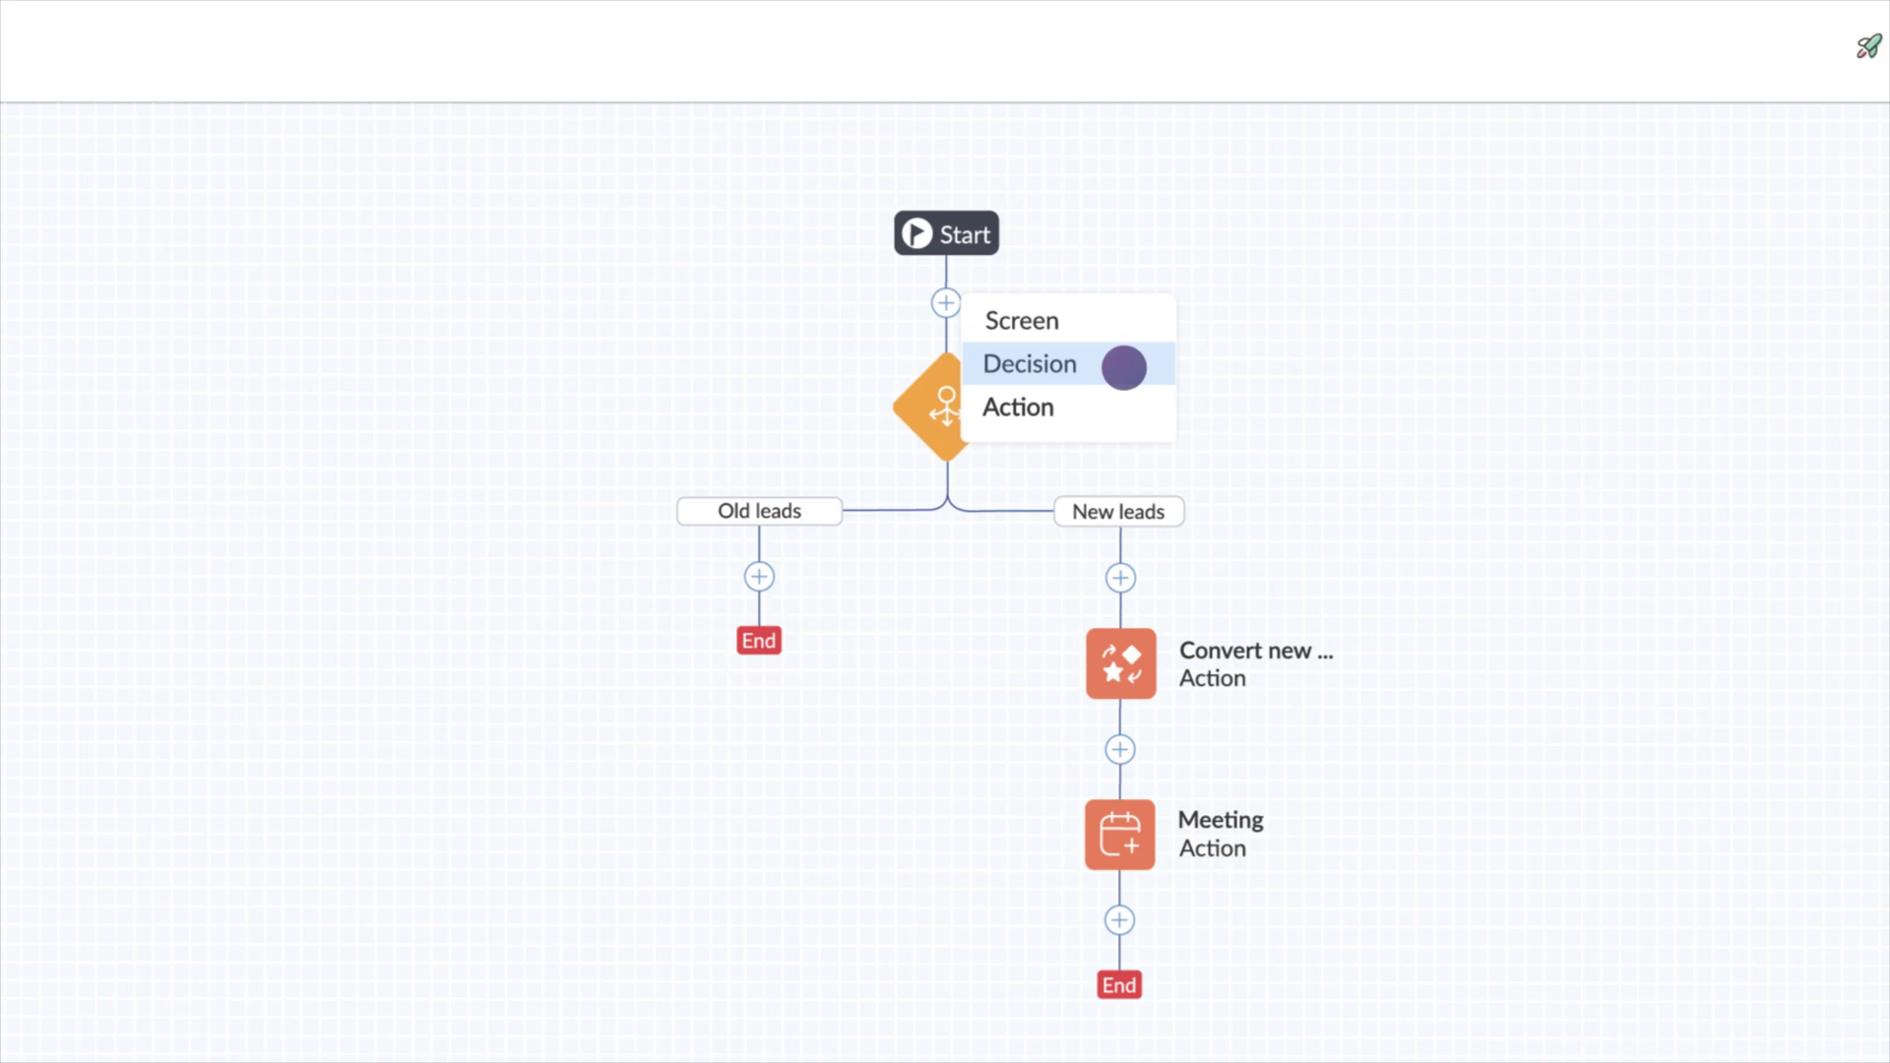
Step: Open the kiosk flow's Convert Leads decision step
left_click(1123, 366)
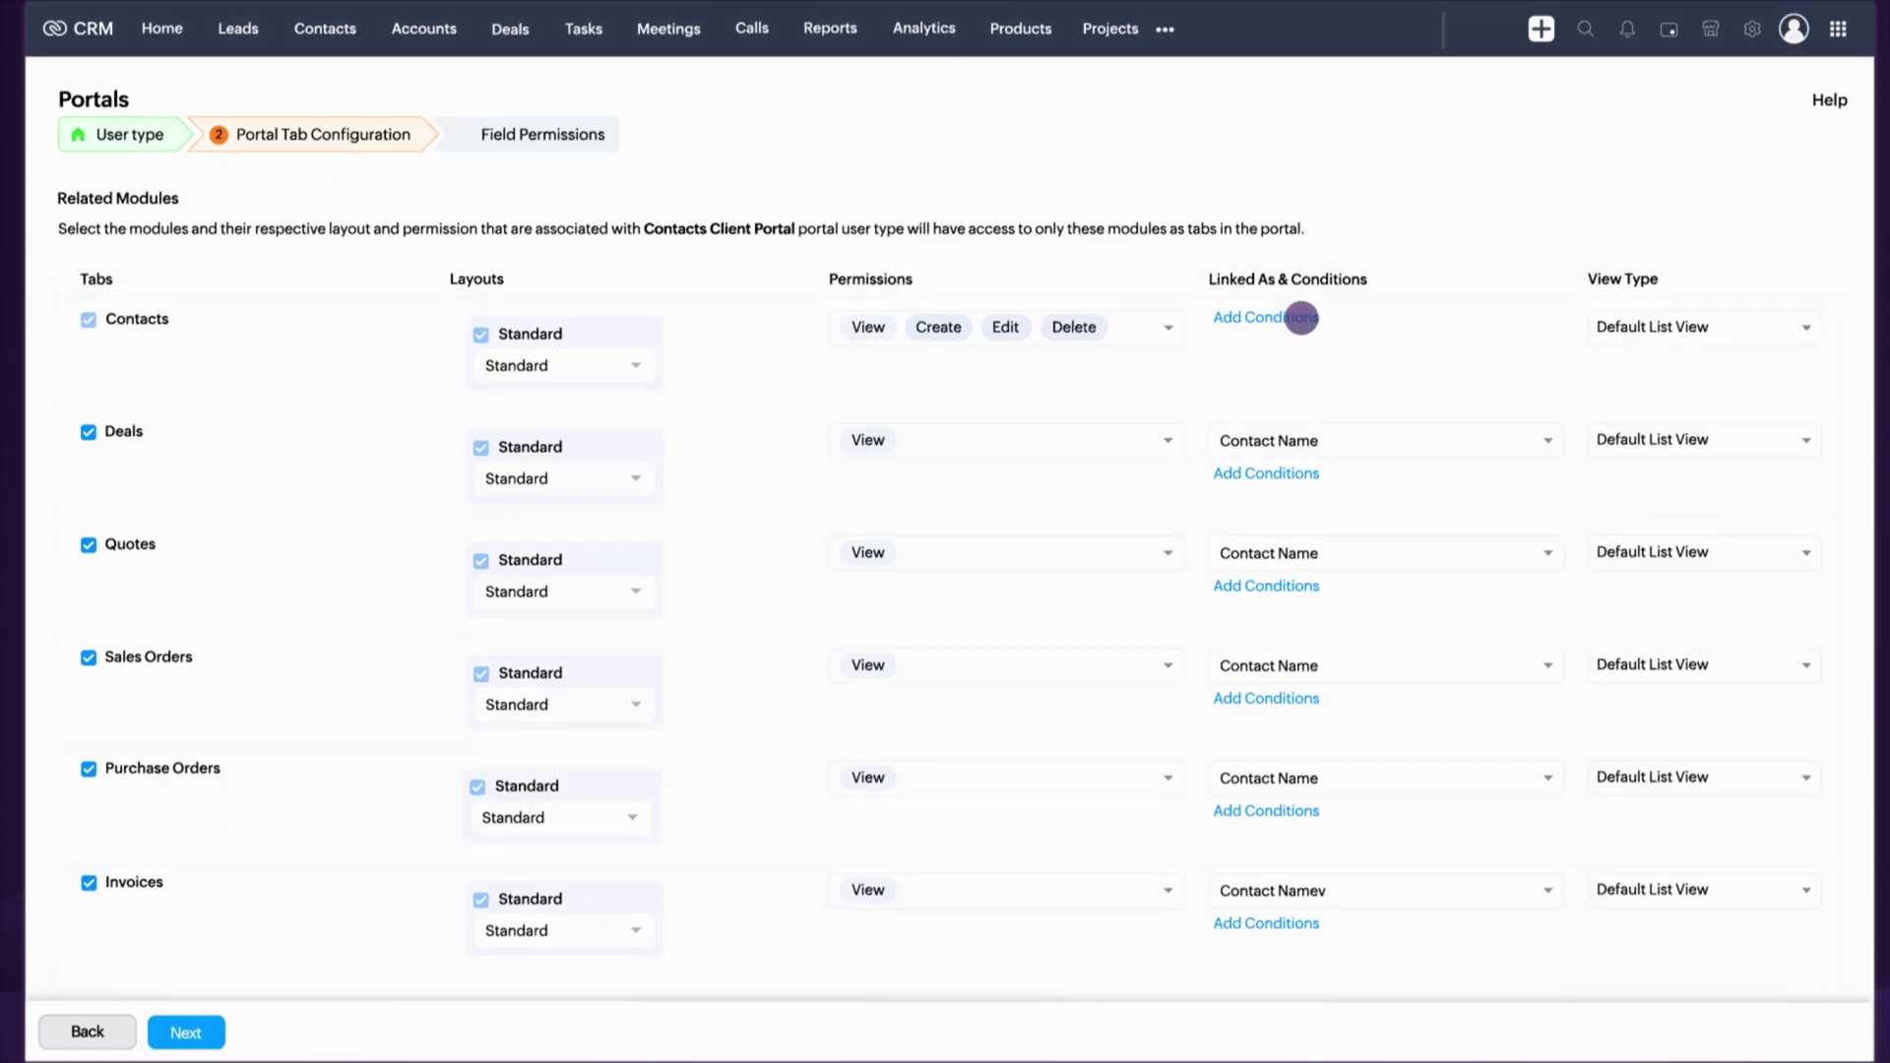
Step: Restrict Contacts to Service Region Michigan, Chicago or Washington, or matching Mailing State
left_click(1306, 318)
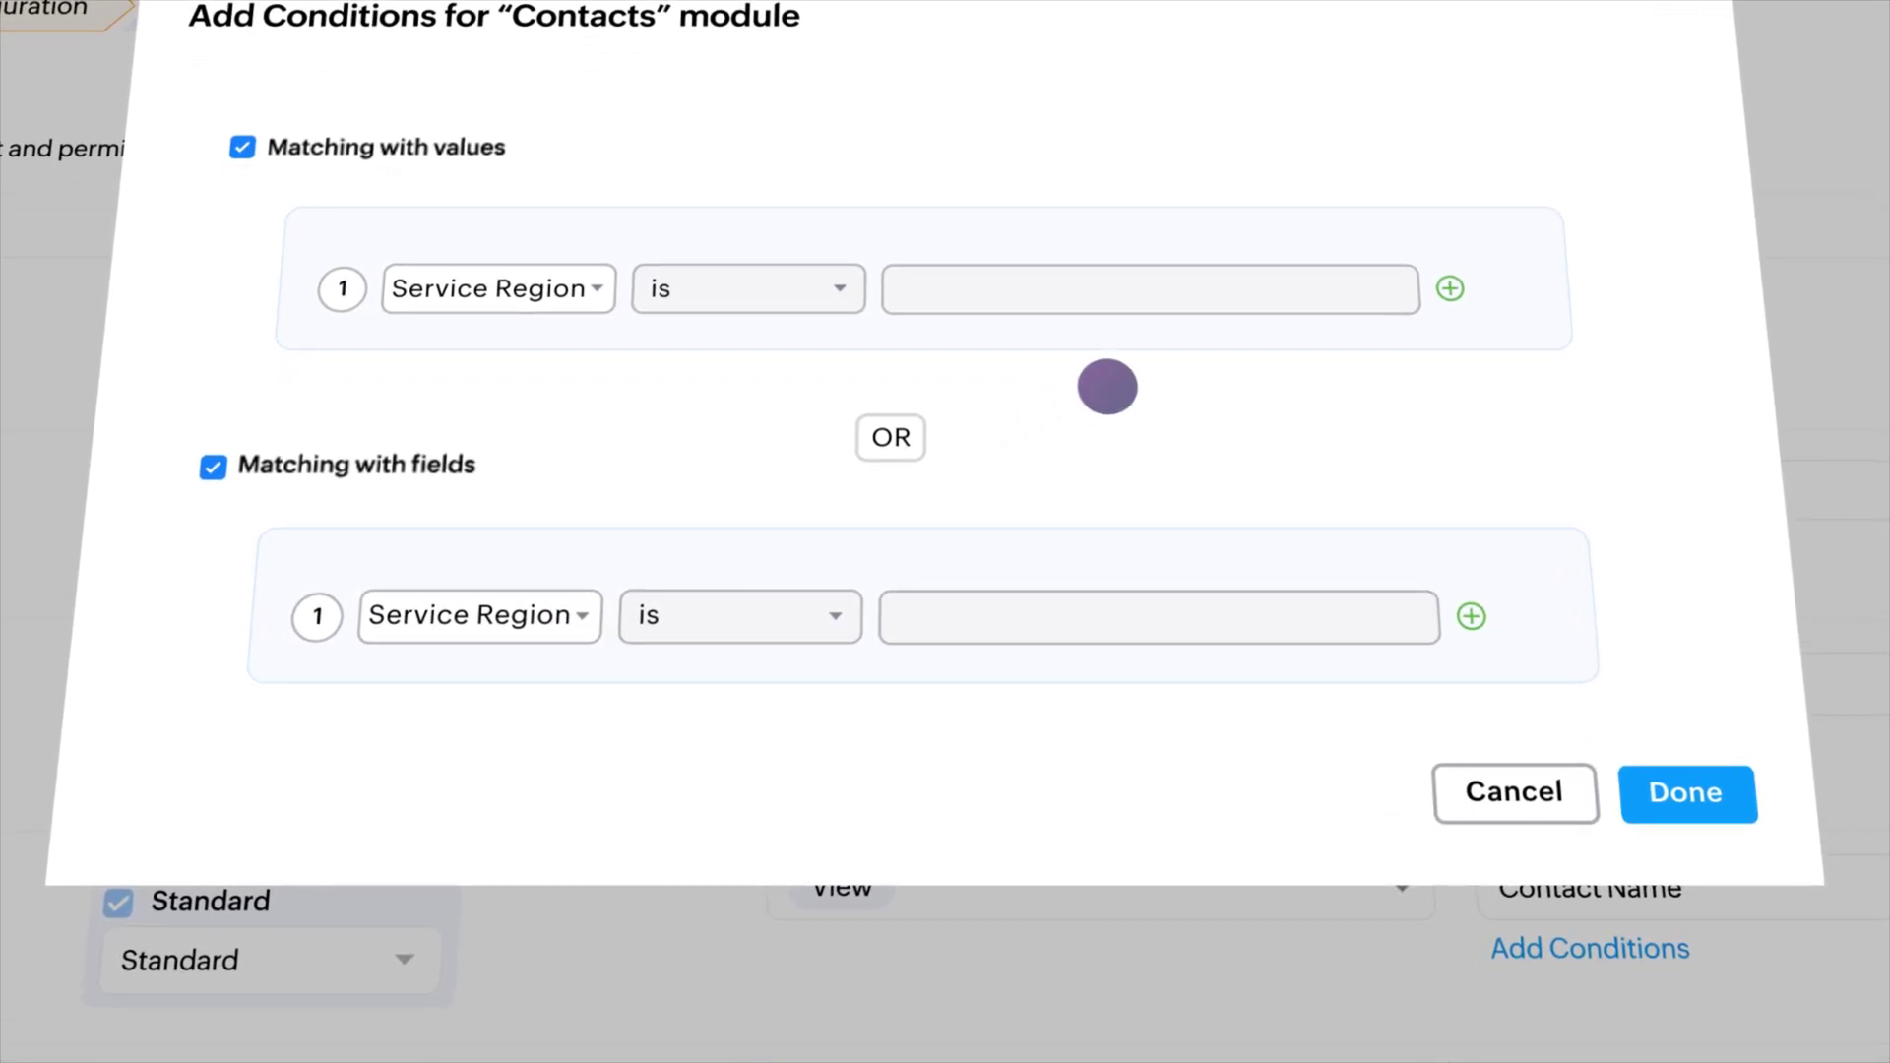
type("Michigan Chicago Washington")
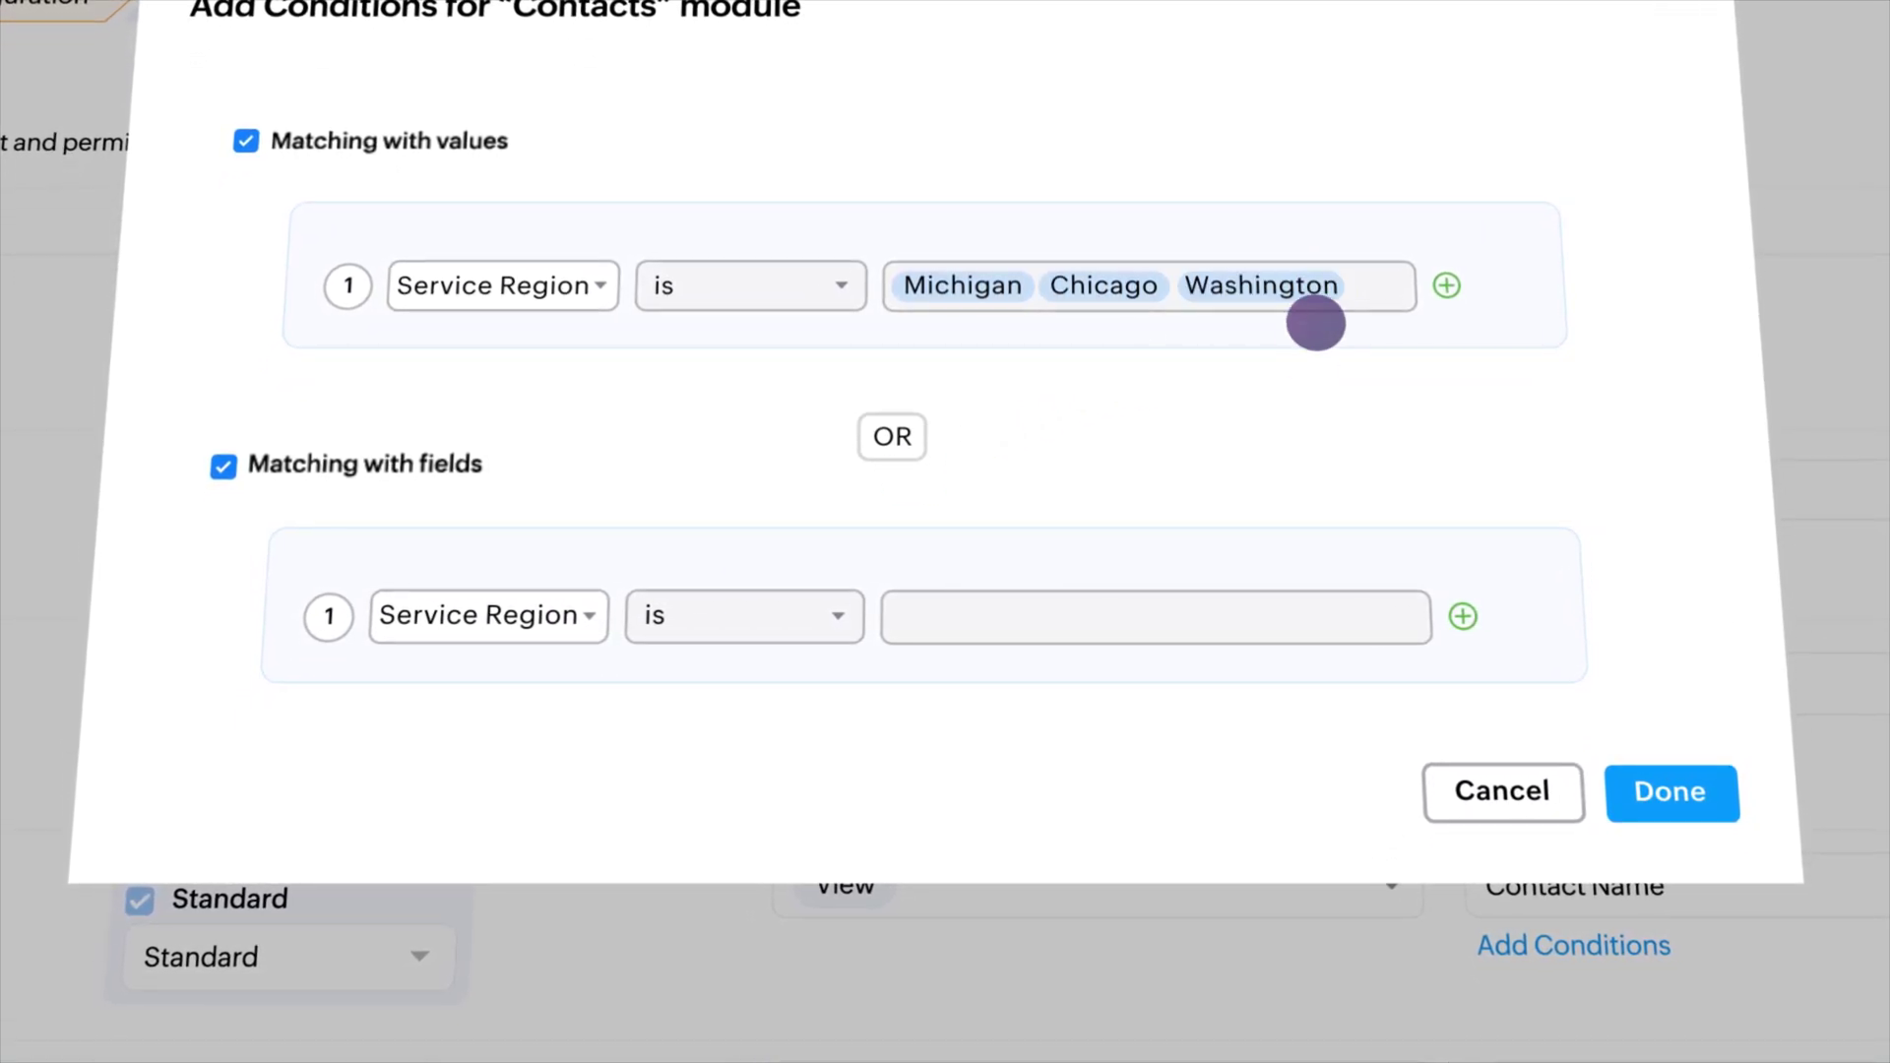
left_click(1240, 624)
left_click(1089, 732)
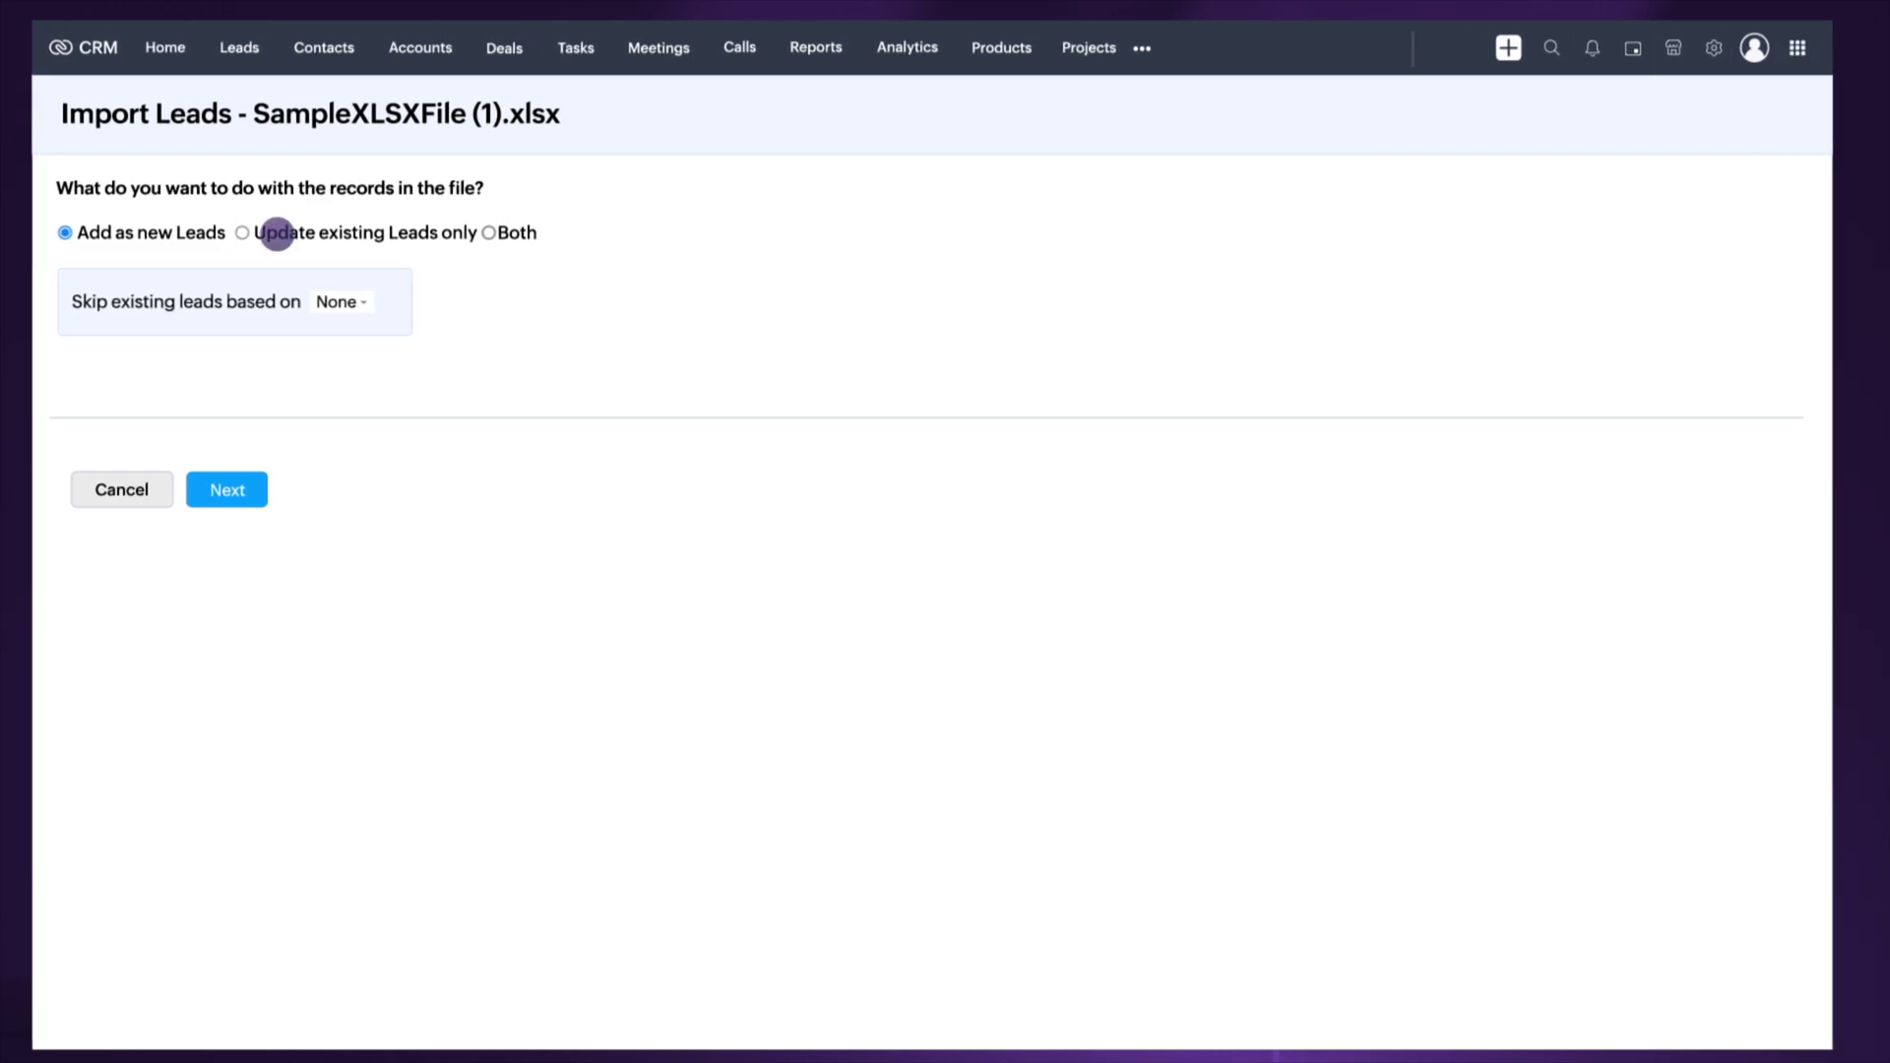
Step: Import as updates to existing Leads only and map Tag with the Replace option
left_click(277, 234)
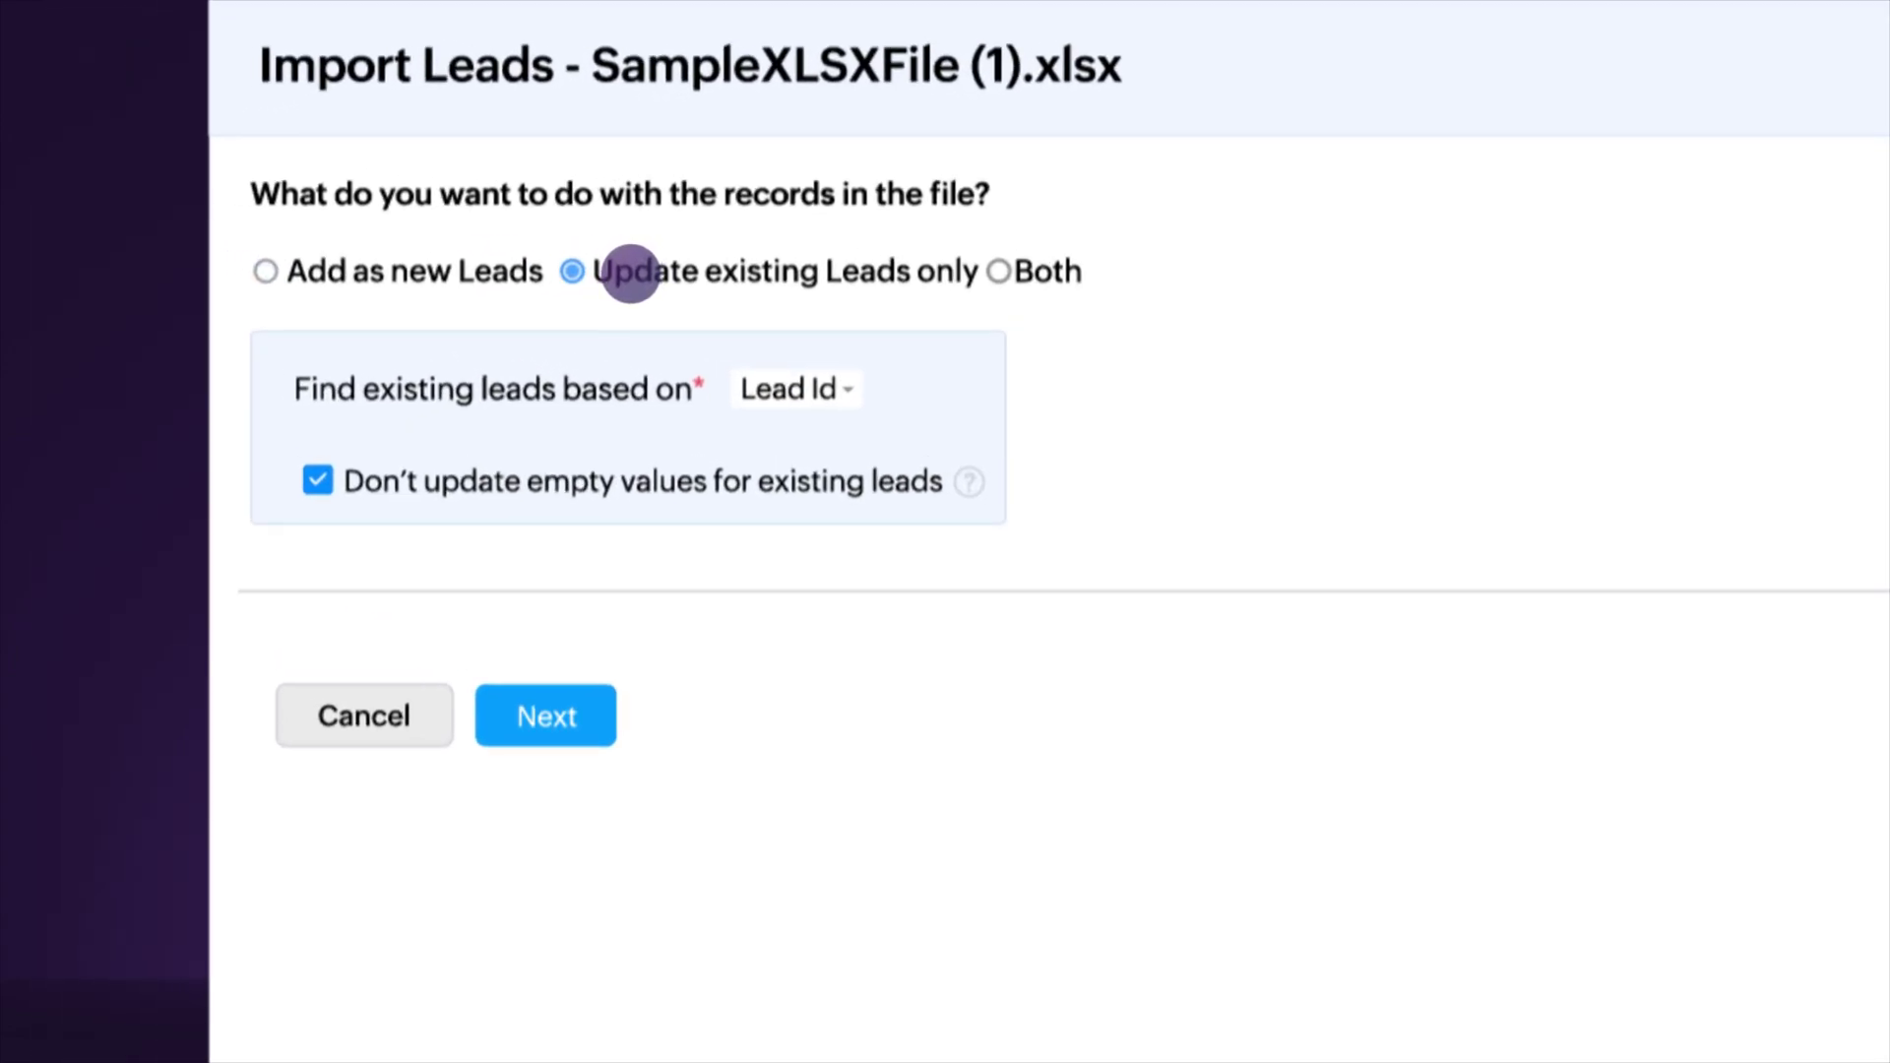
left_click(970, 300)
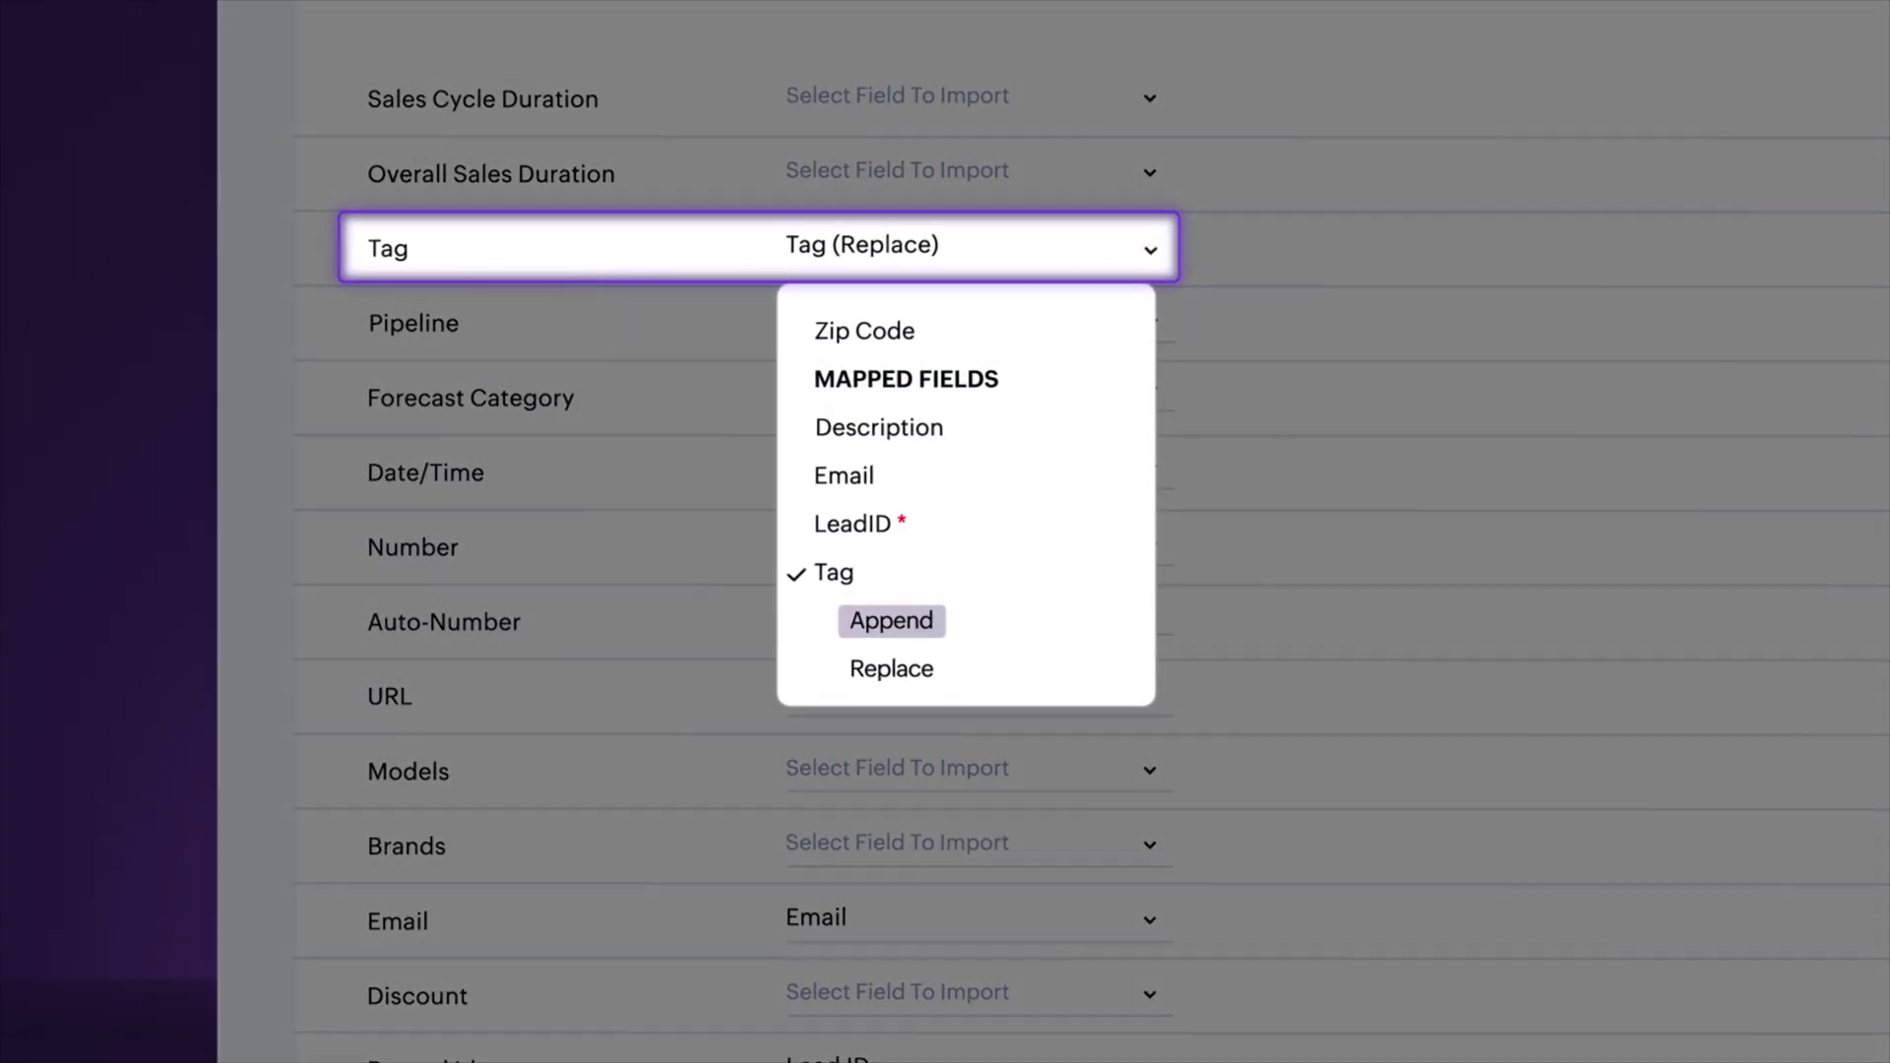